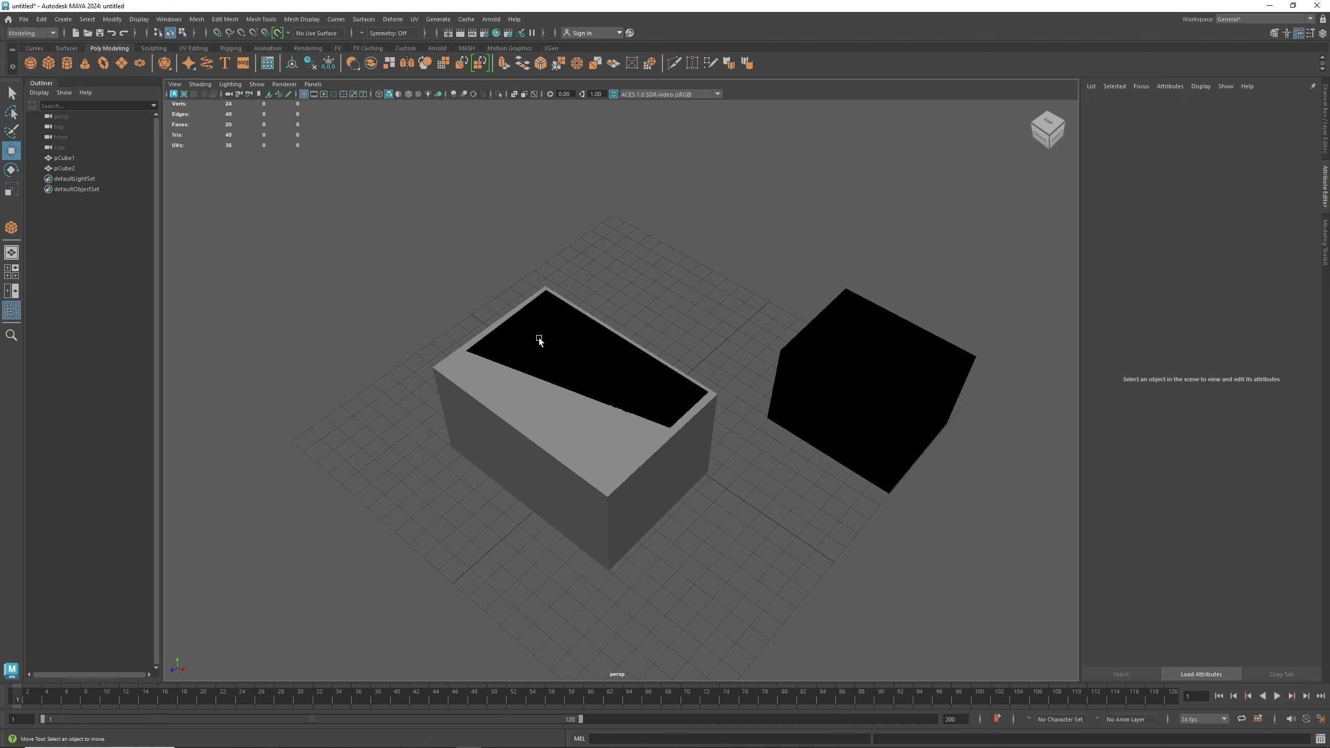
Draw a polygon plane left of the boxes and tumble below the grid, where it shows black.
click(122, 64)
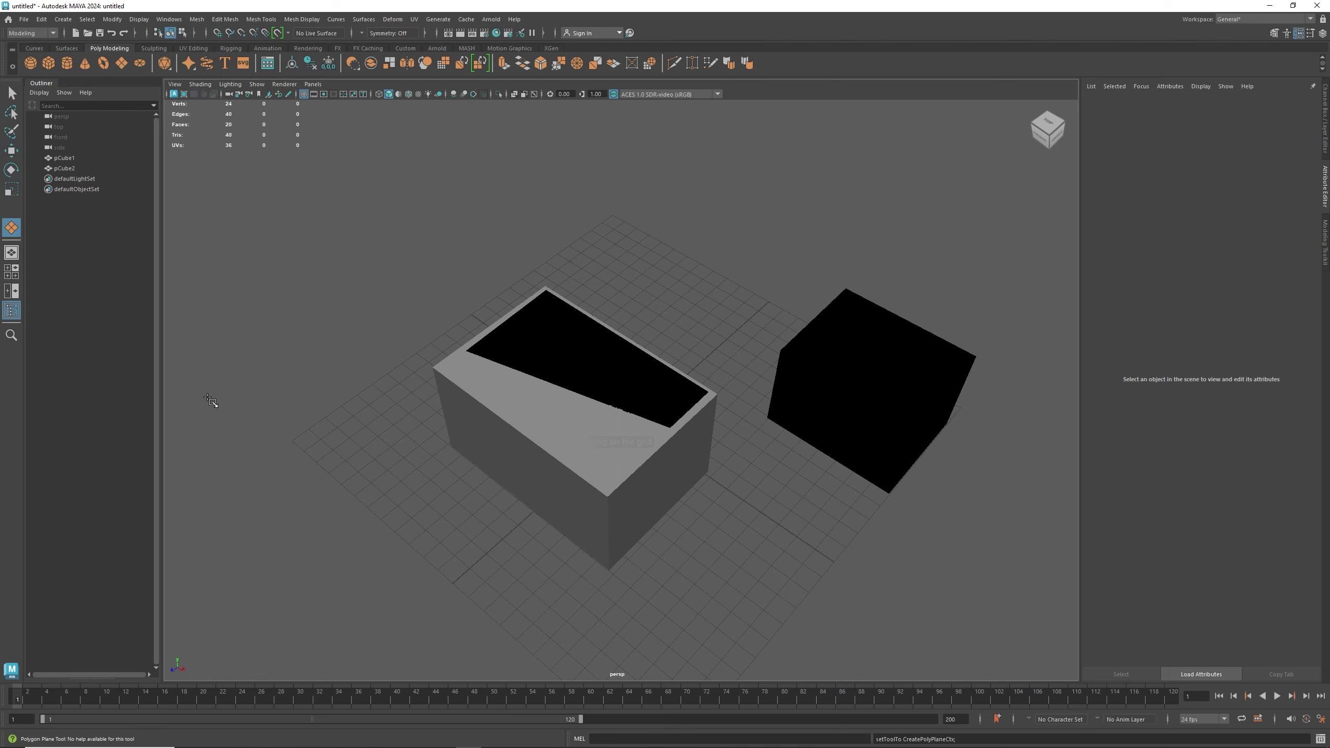
drag(231, 364, 447, 388)
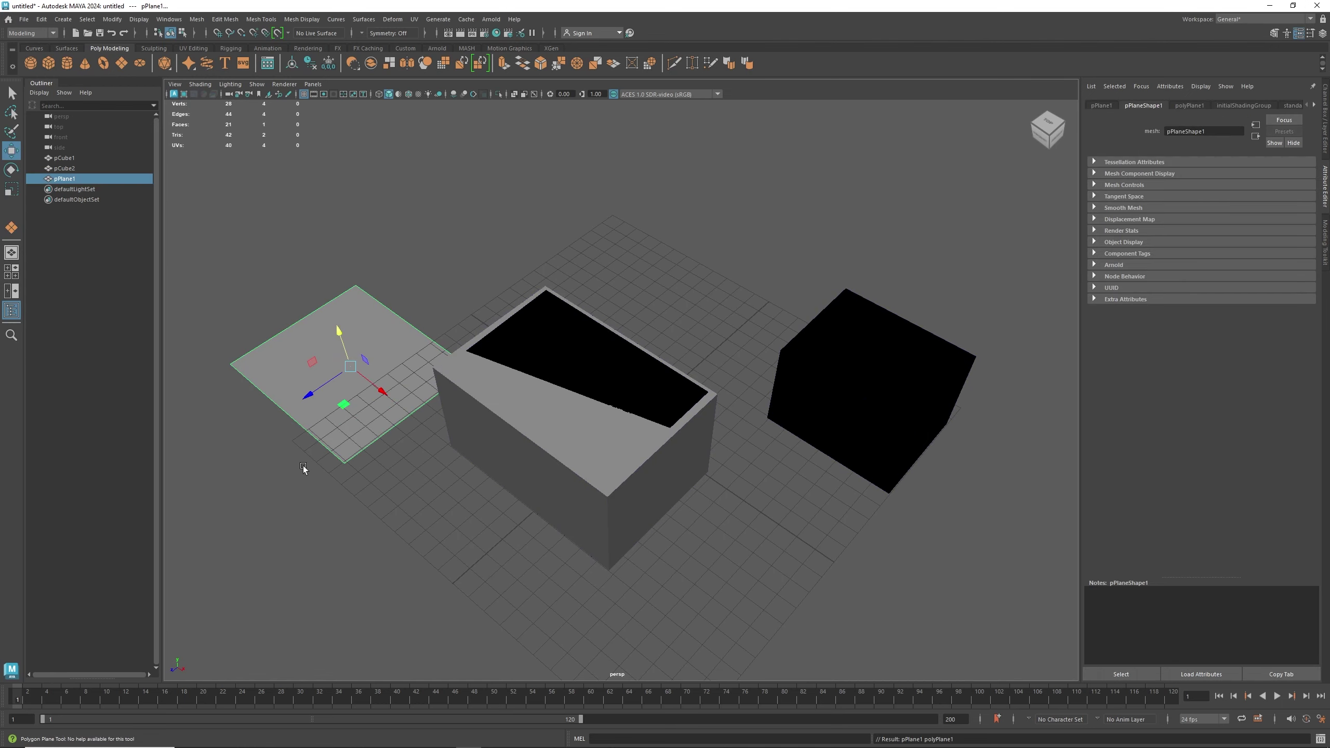
mouse_move(395, 526)
alt+mouse_down()
mouse_move(426, 543)
mouse_move(490, 336)
alt+mouse_up()
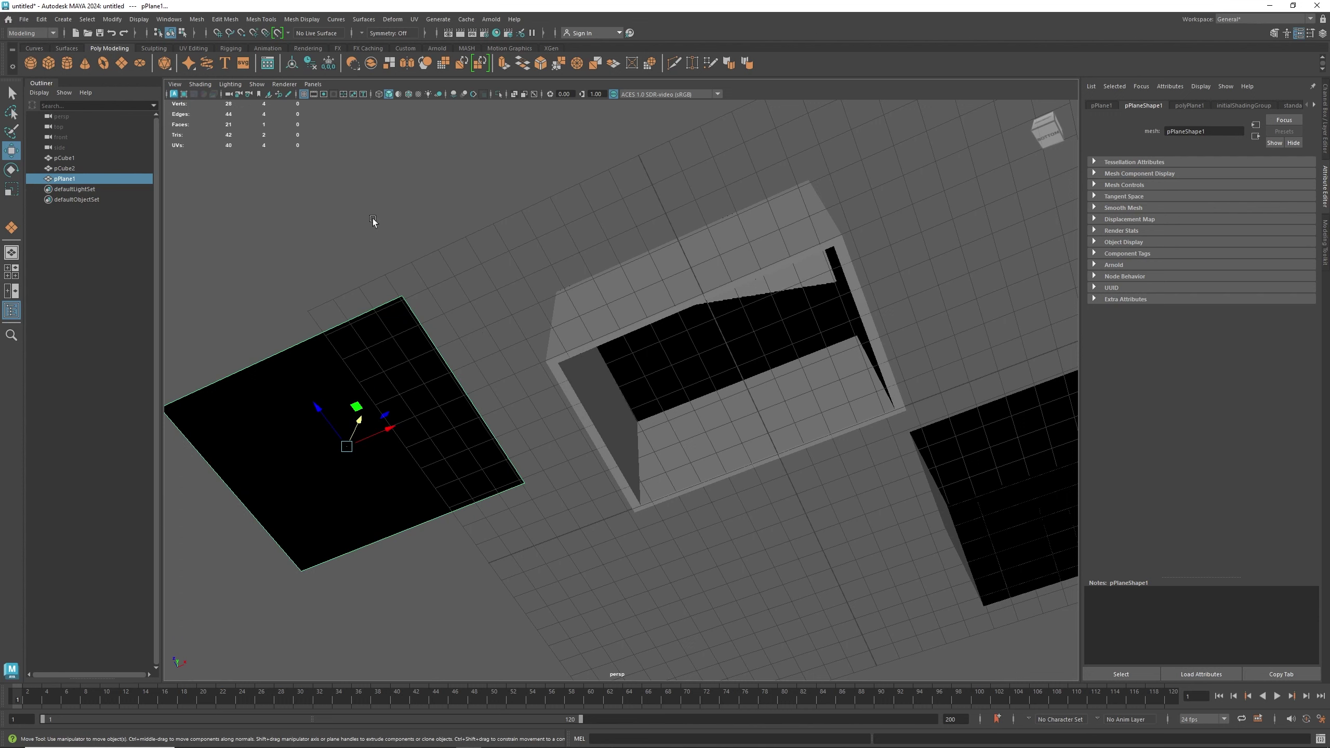
Enable Polygons > Backface Culling in the viewport and tumble back to an angled view from above.
click(140, 24)
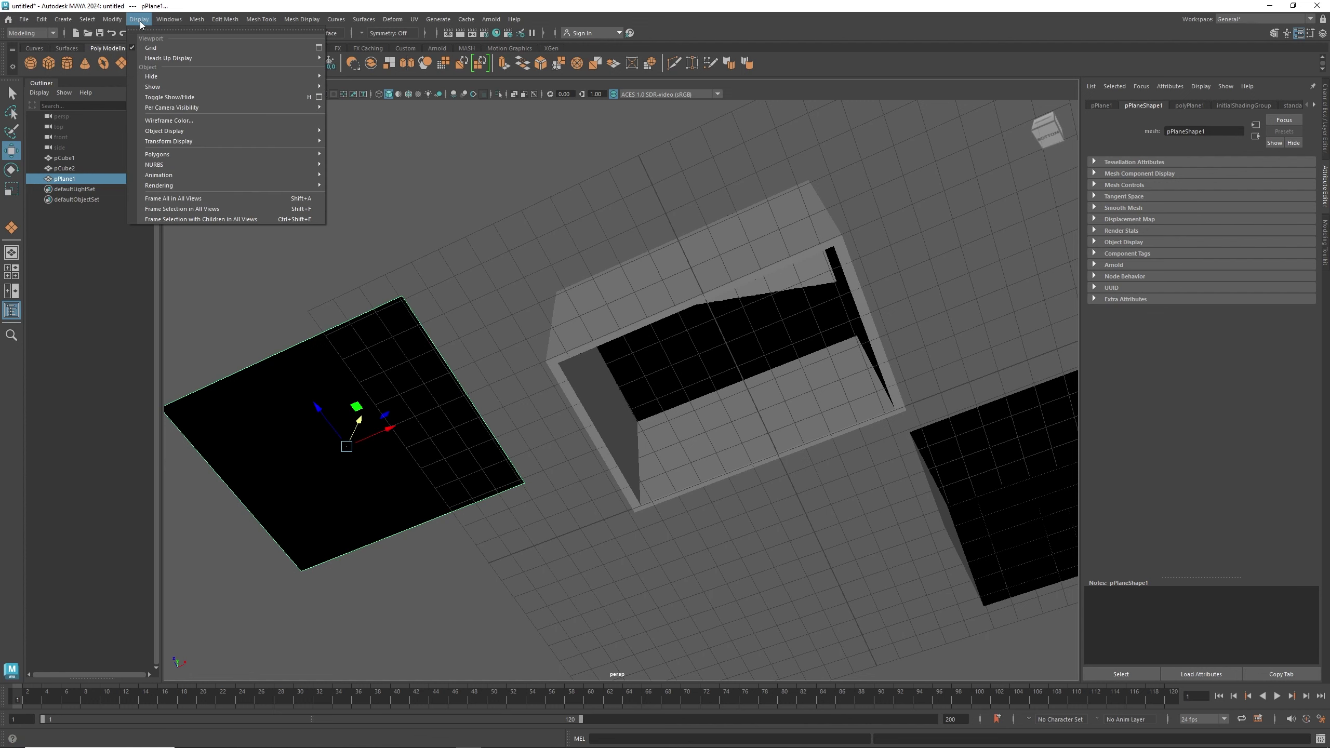
mouse_move(166, 164)
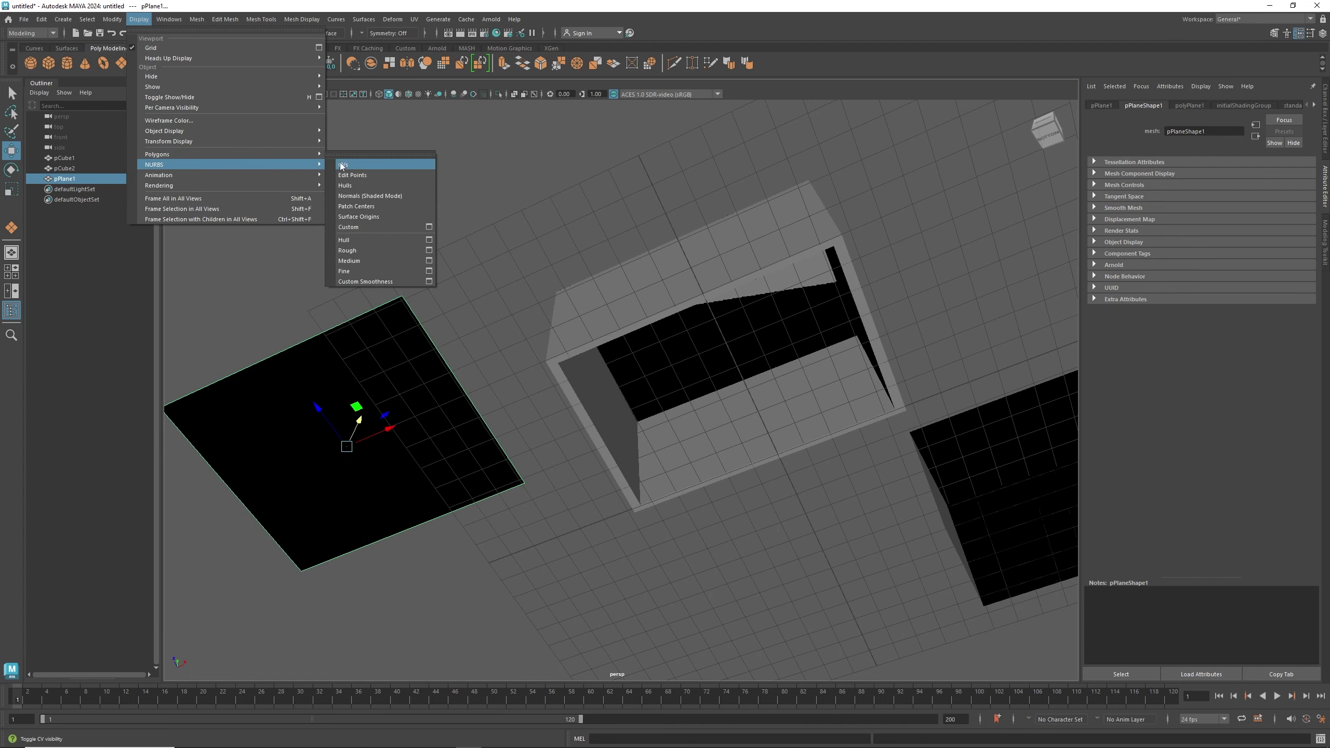
click(341, 158)
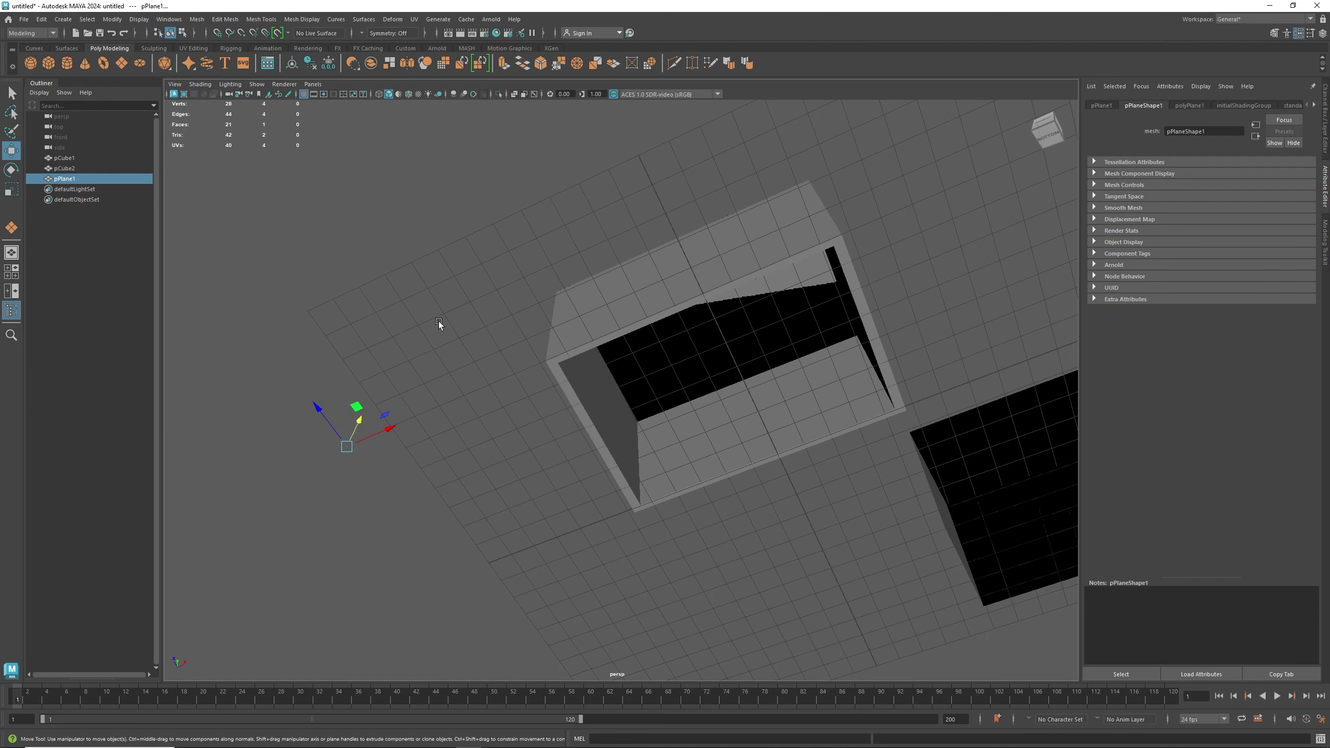
mouse_move(433, 332)
alt+mouse_down()
mouse_move(441, 320)
mouse_move(519, 412)
mouse_move(296, 309)
mouse_move(366, 326)
alt+mouse_up()
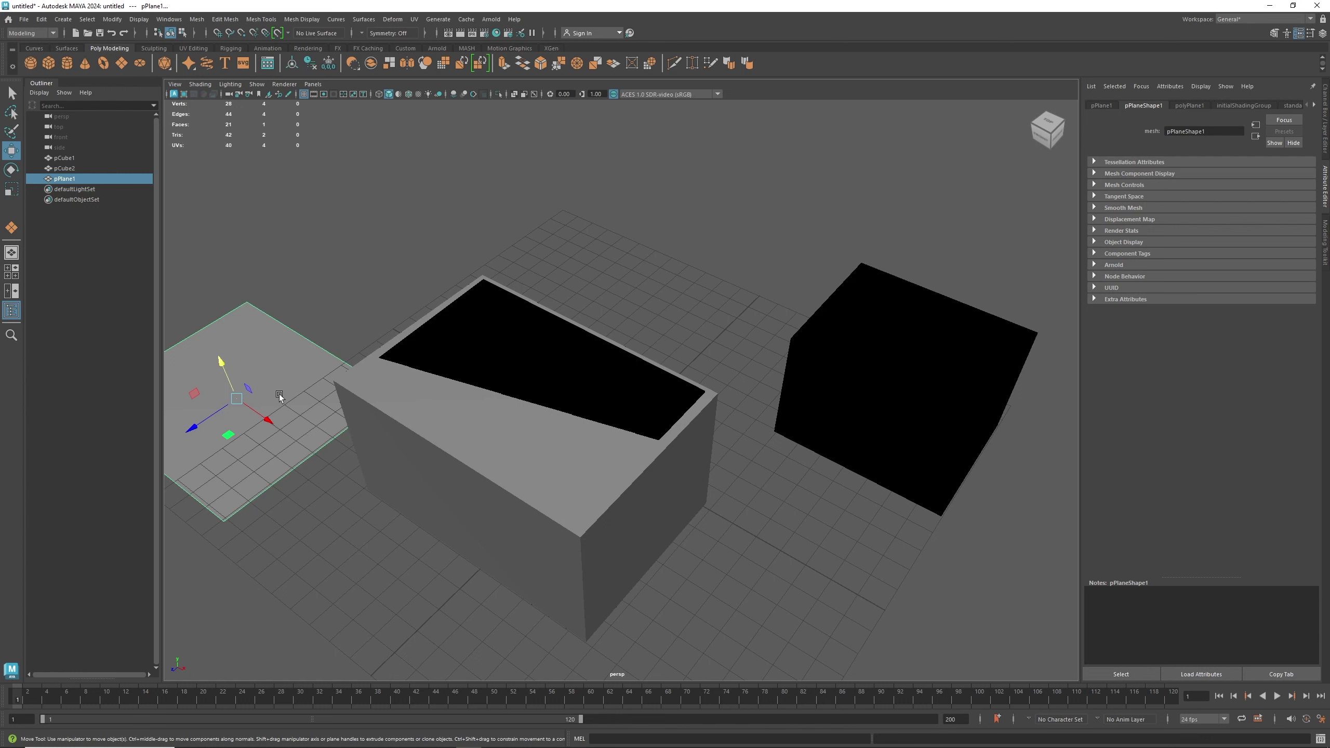
Move pCube2's black recessed top face up in Y until flush with the rim, then deselect.
click(563, 372)
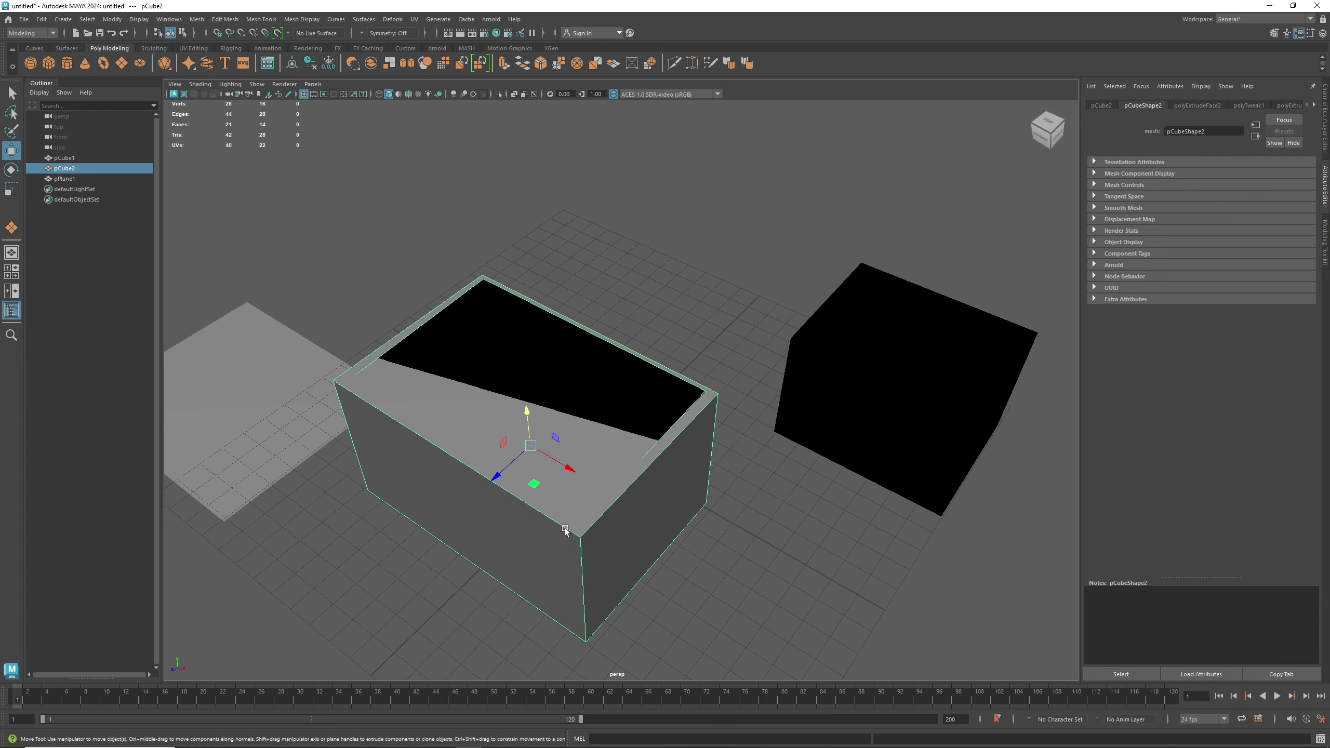
alt+middle_drag(555, 534, 581, 536)
mouse_move(580, 535)
alt+mouse_down()
mouse_move(602, 427)
mouse_move(616, 499)
alt+mouse_up()
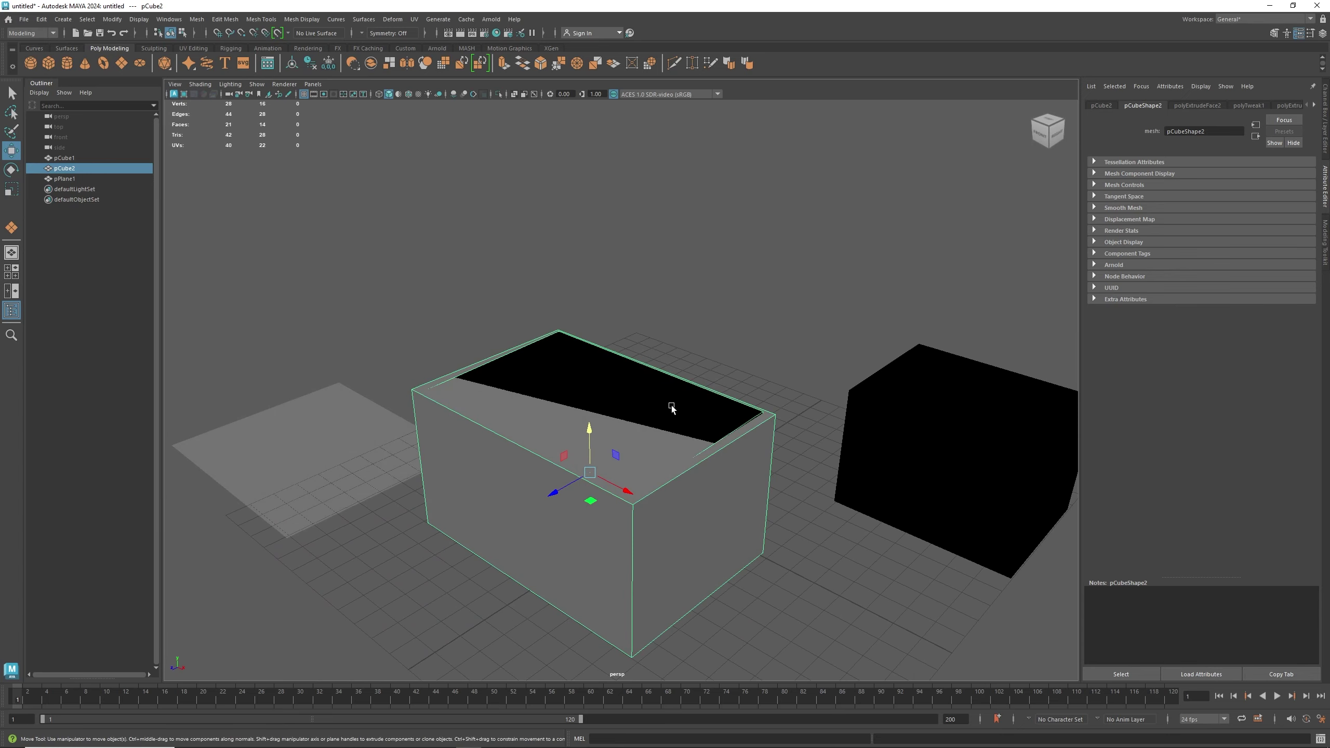
right_drag(670, 407, 672, 429)
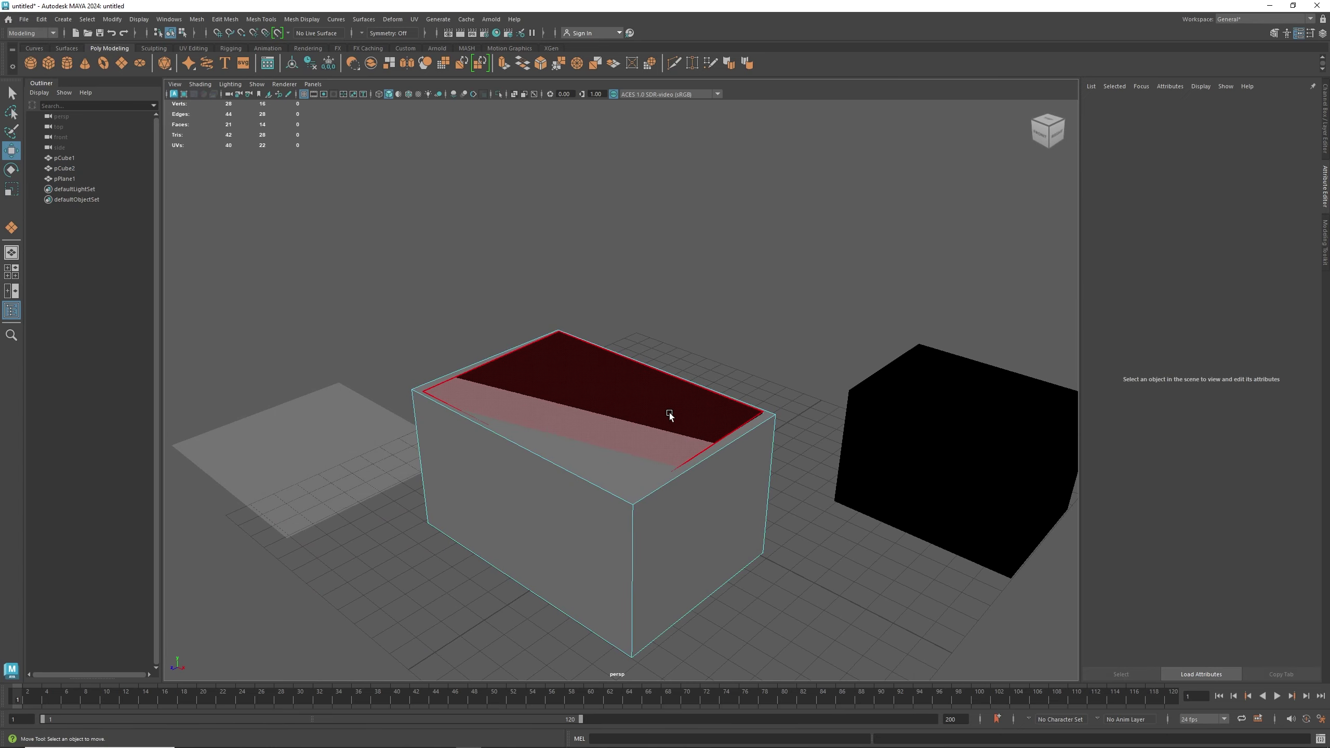
click(671, 429)
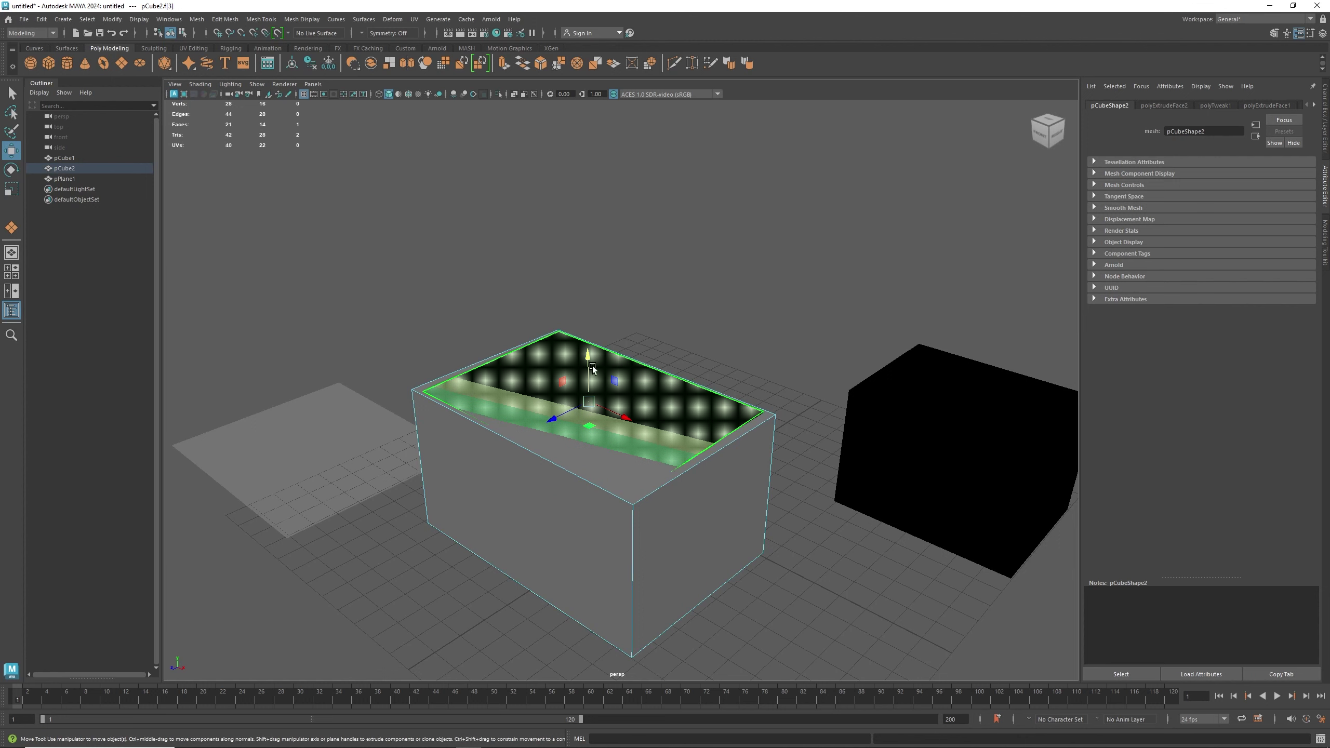
mouse_move(588, 377)
mouse_down()
mouse_move(578, 525)
mouse_move(557, 495)
mouse_move(573, 418)
mouse_up()
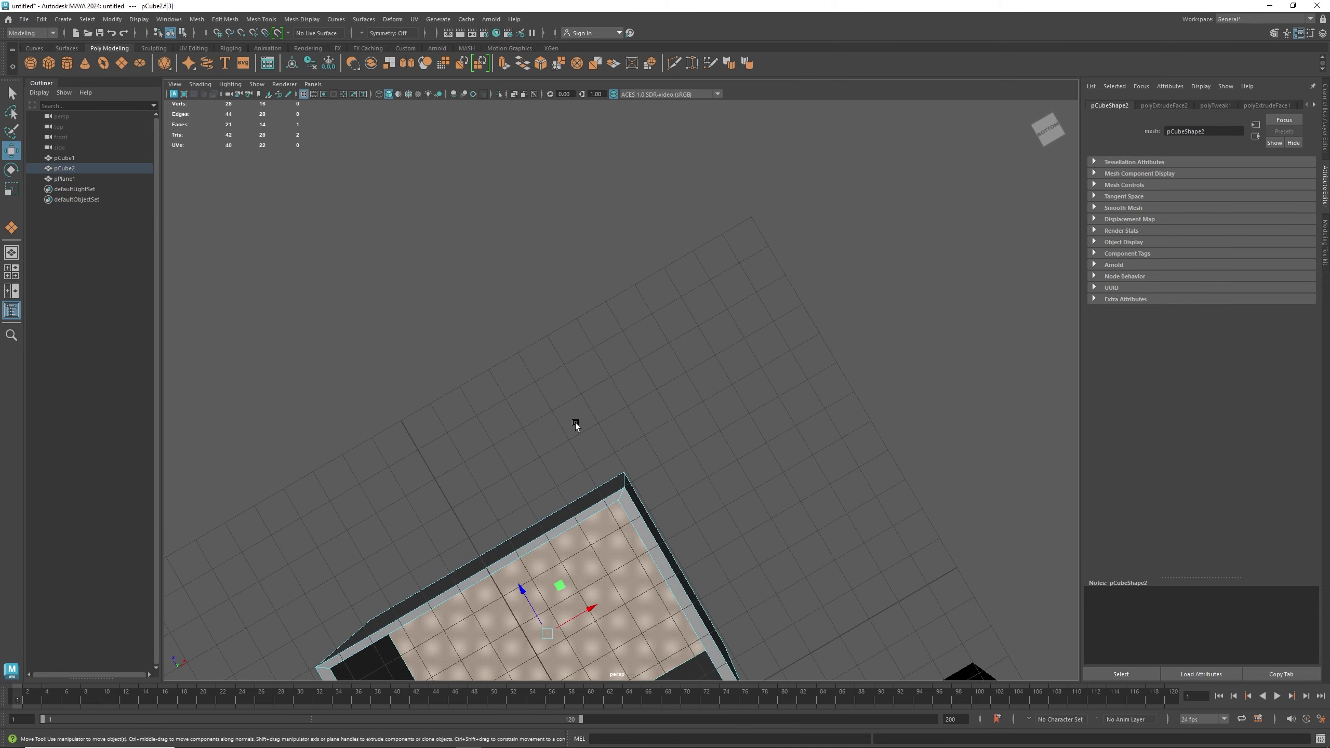
scroll(584, 391, up, 3)
alt+middle_drag(584, 391, 585, 372)
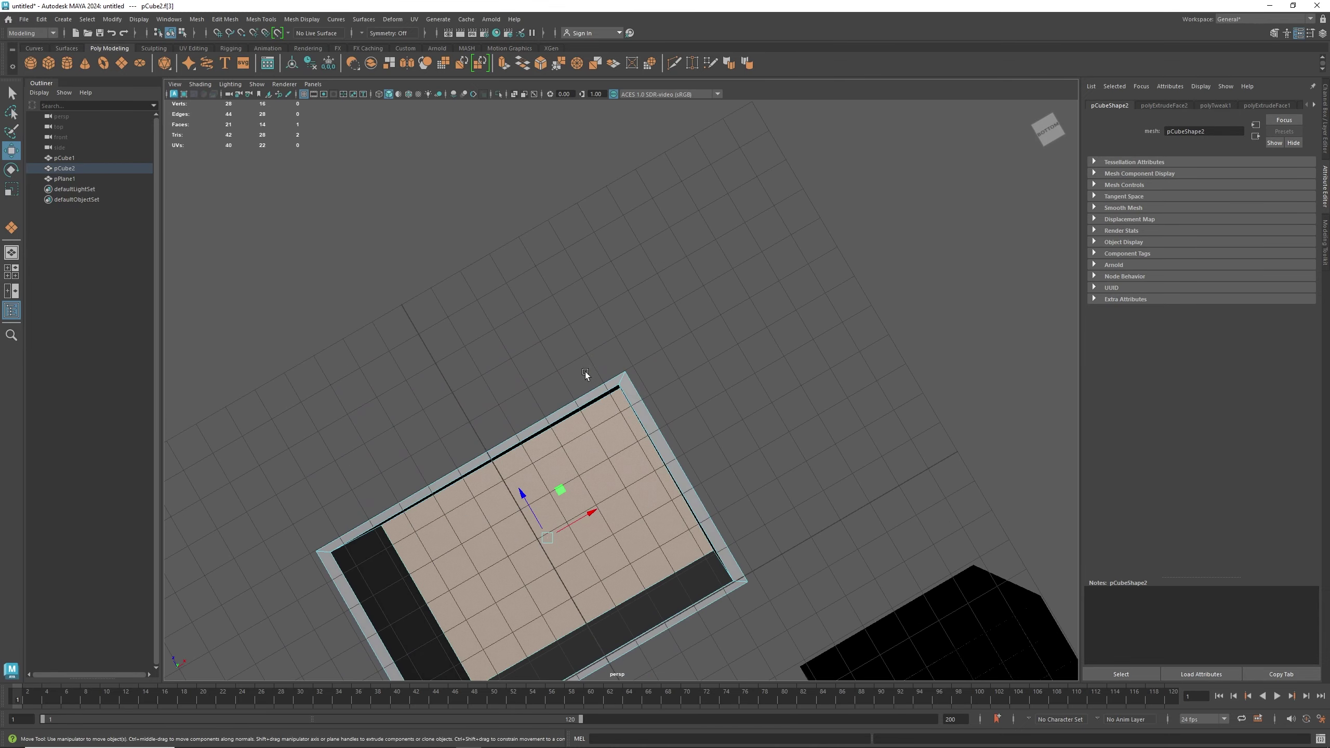
click(738, 399)
mouse_move(707, 285)
alt+mouse_down()
mouse_move(686, 354)
mouse_move(688, 308)
mouse_move(665, 386)
mouse_move(621, 419)
mouse_move(745, 419)
mouse_move(780, 399)
mouse_move(457, 383)
alt+mouse_up()
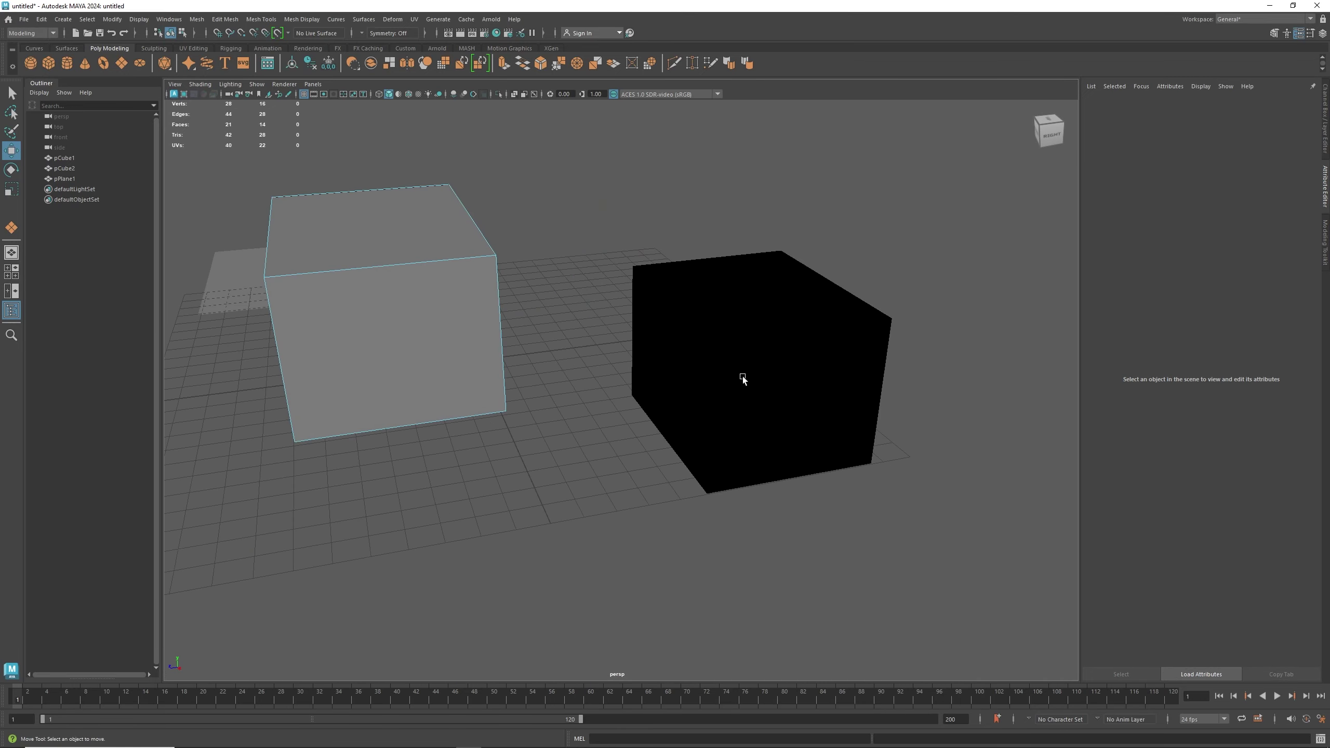
click(743, 378)
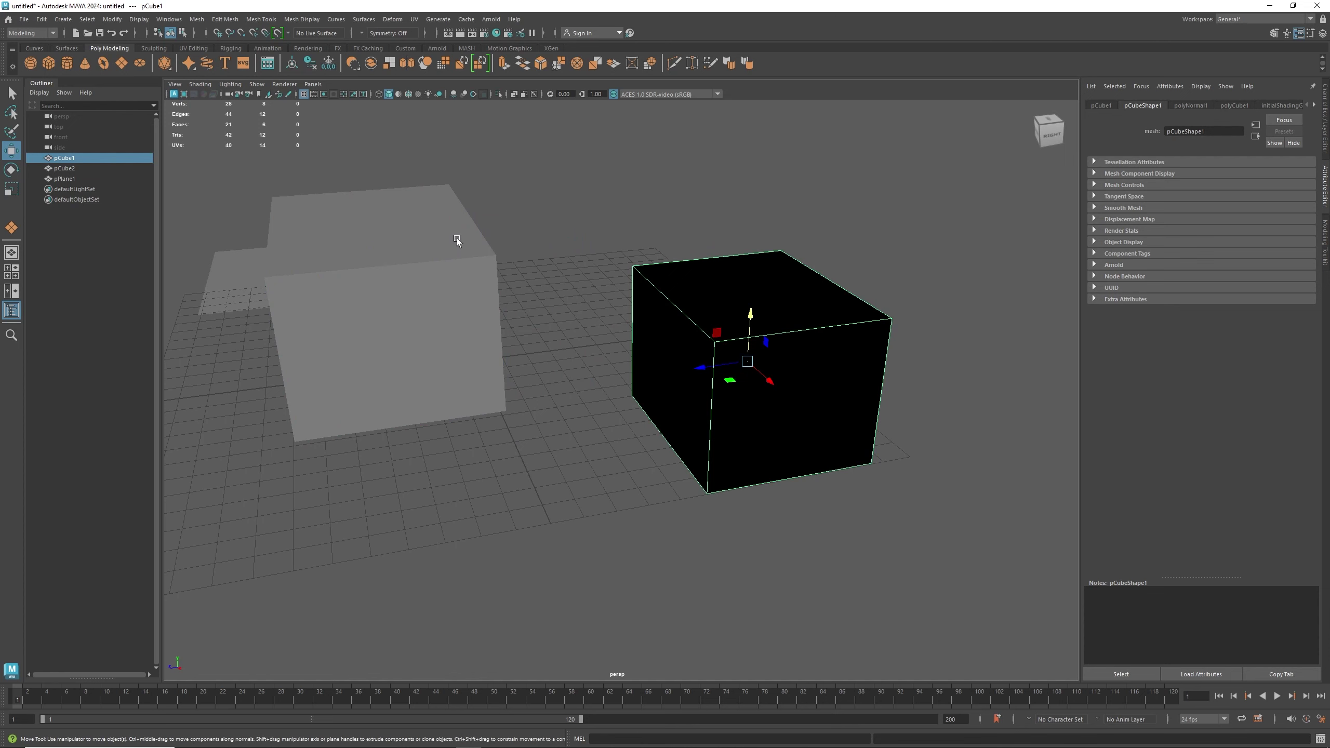
click(307, 20)
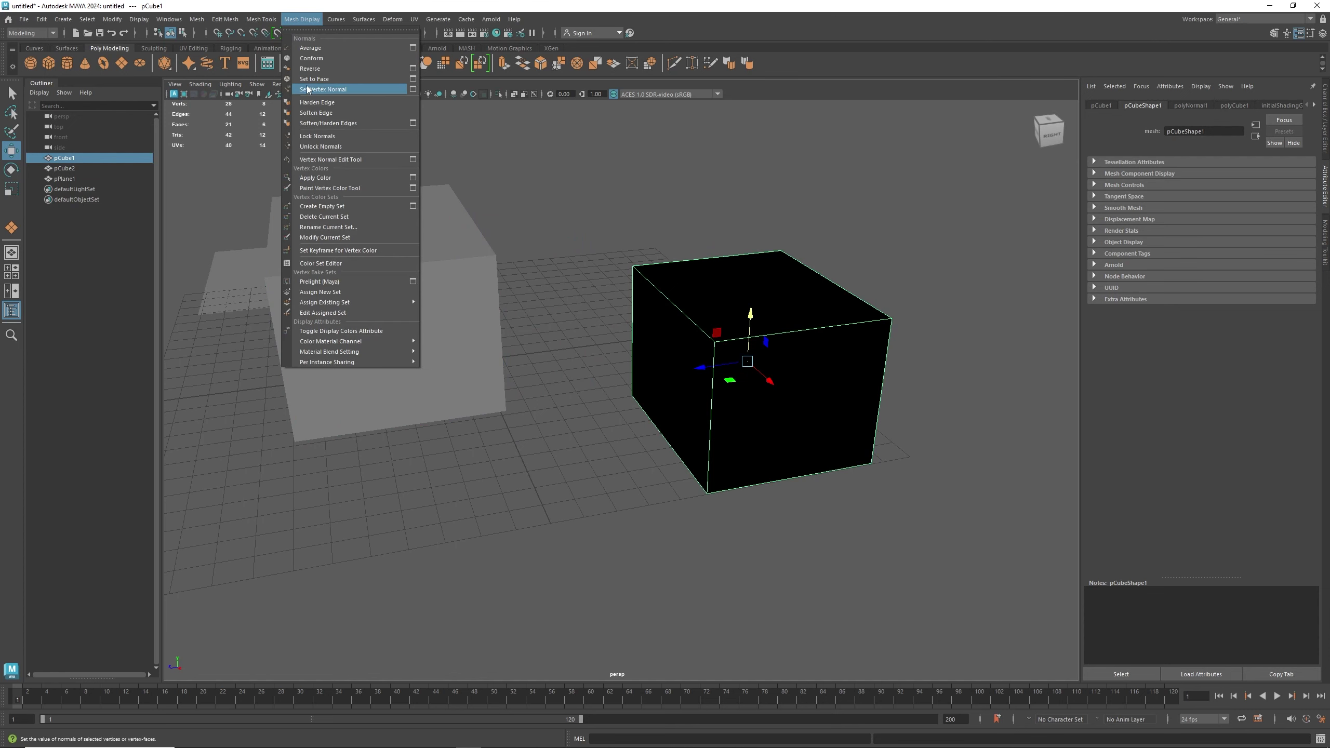
click(314, 69)
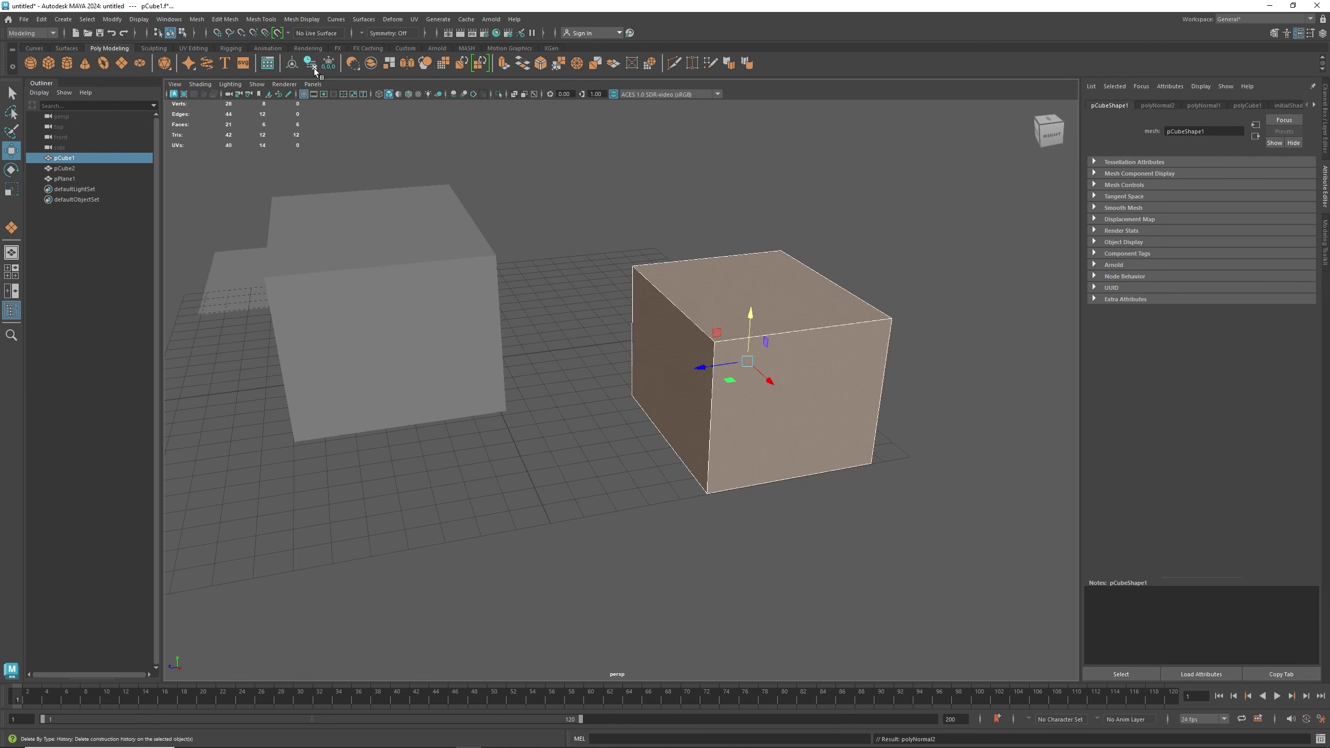
click(548, 206)
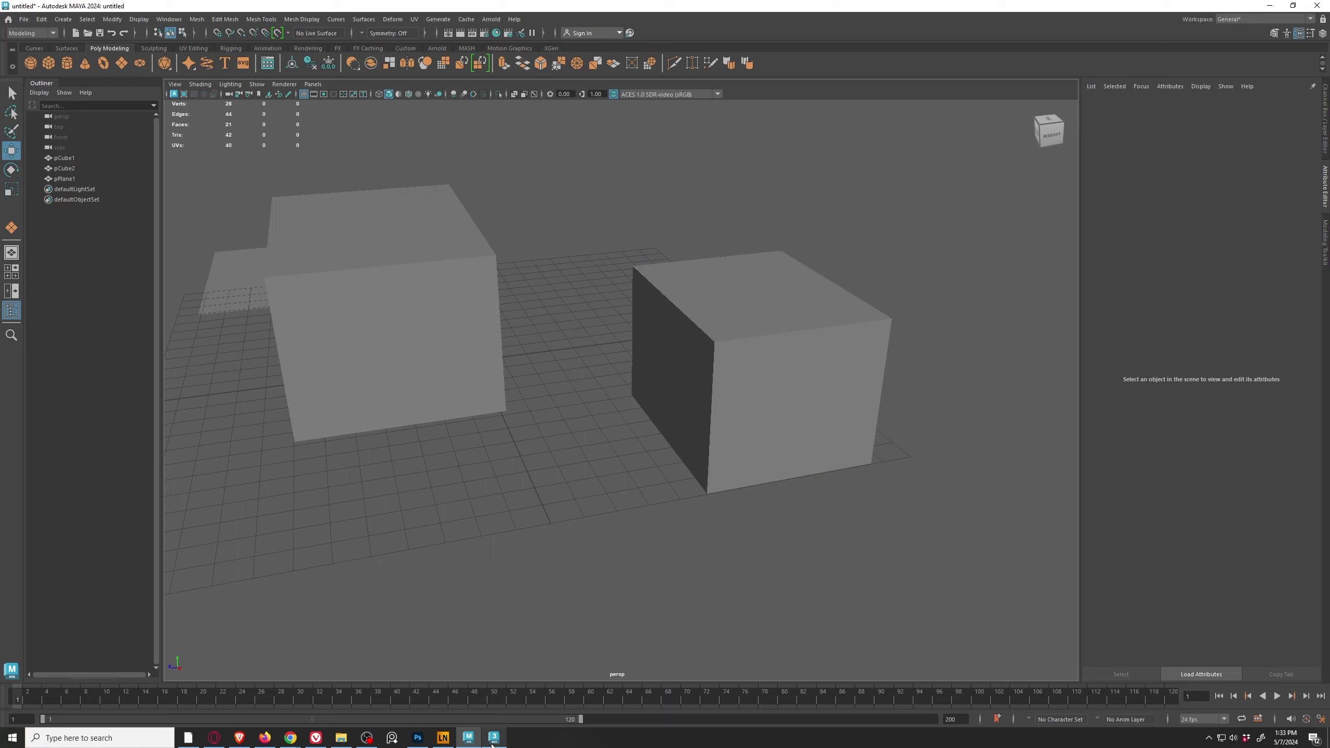
In 3ds Max, undo the inset on the left box's top face and select the black box.
click(493, 737)
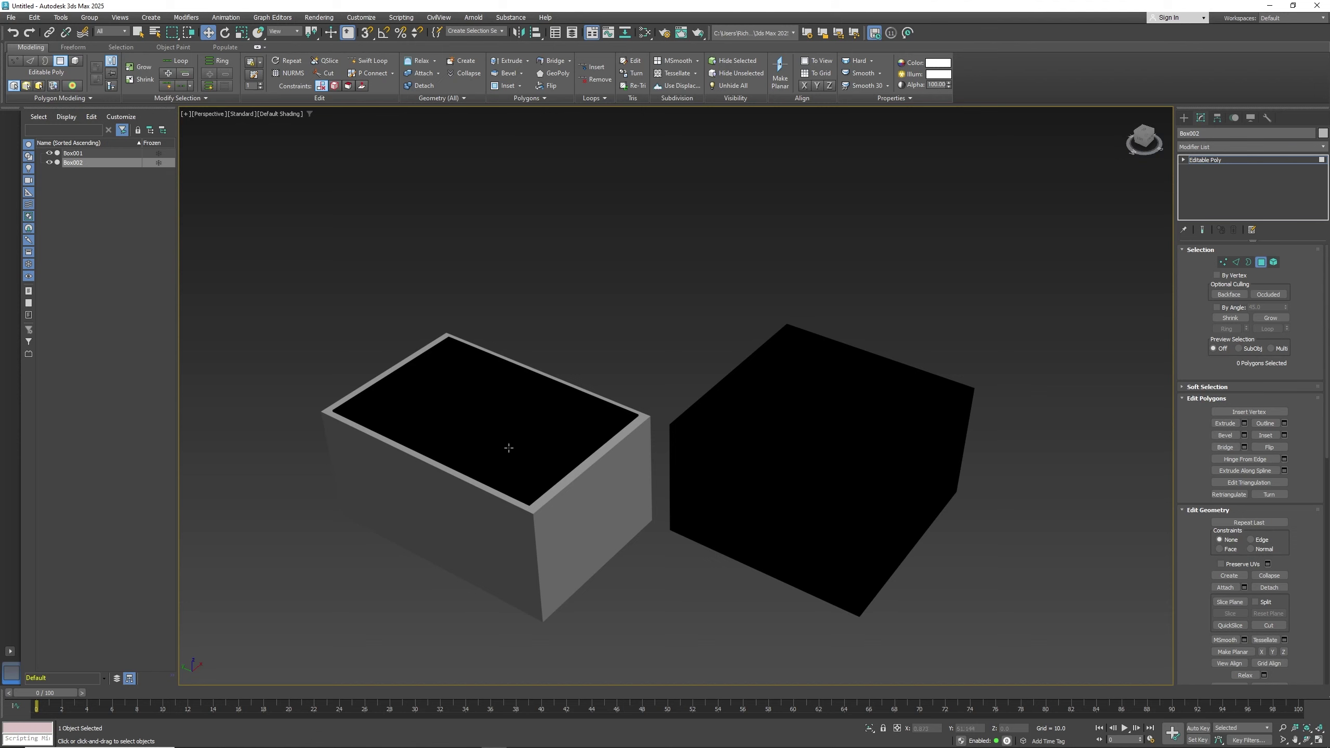
click(516, 469)
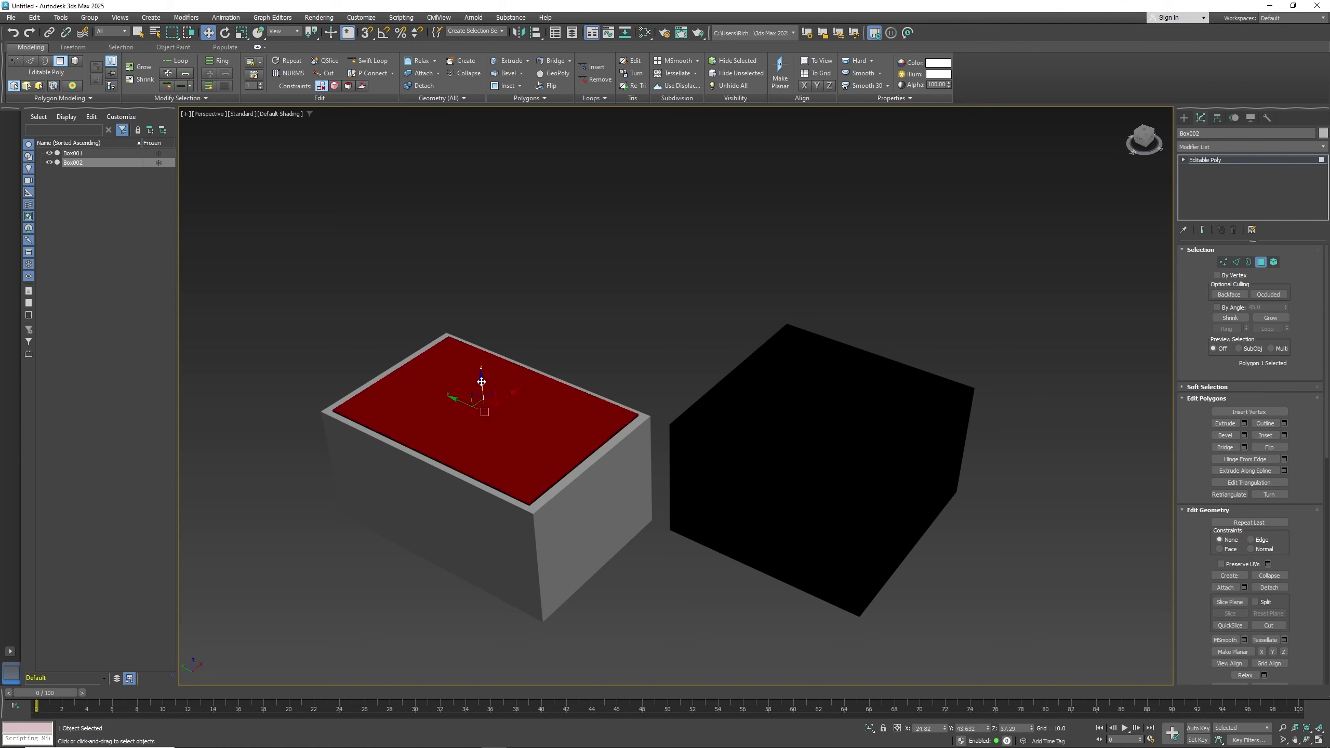
key(ctrl+z)
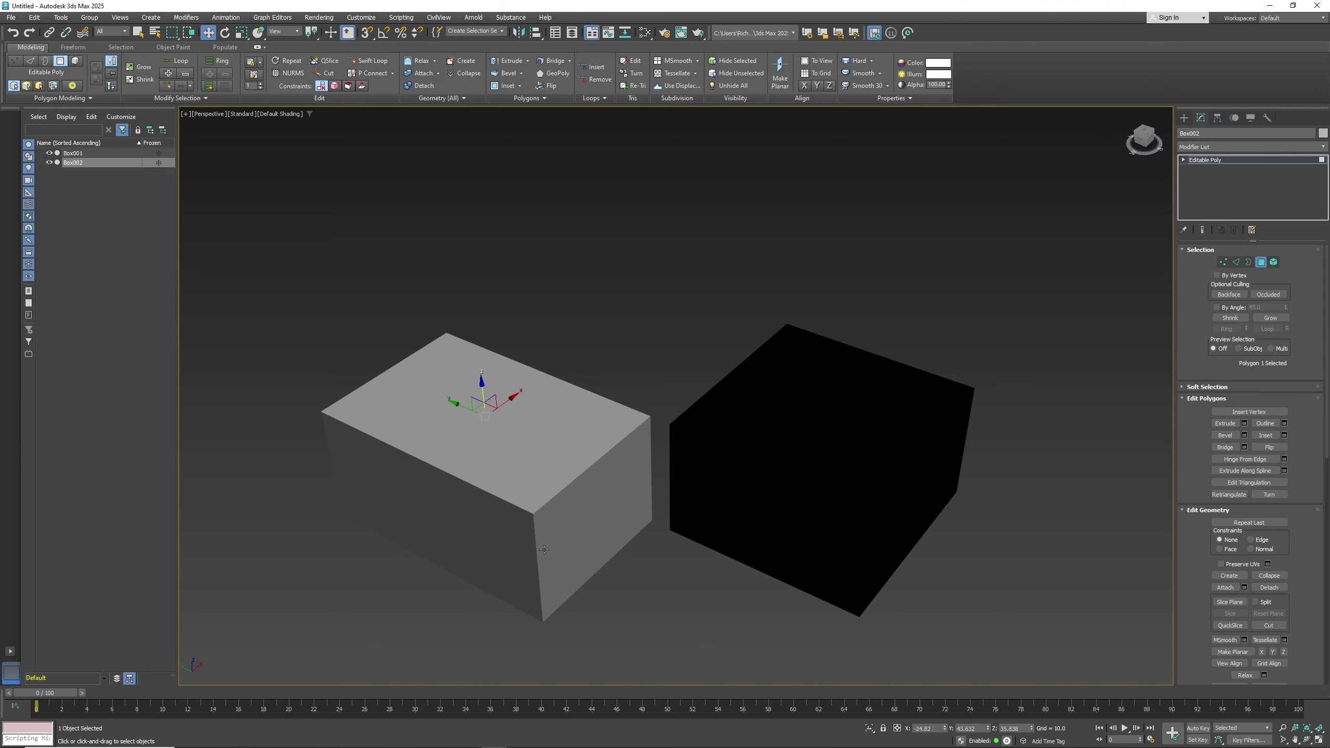
key(ctrl+b)
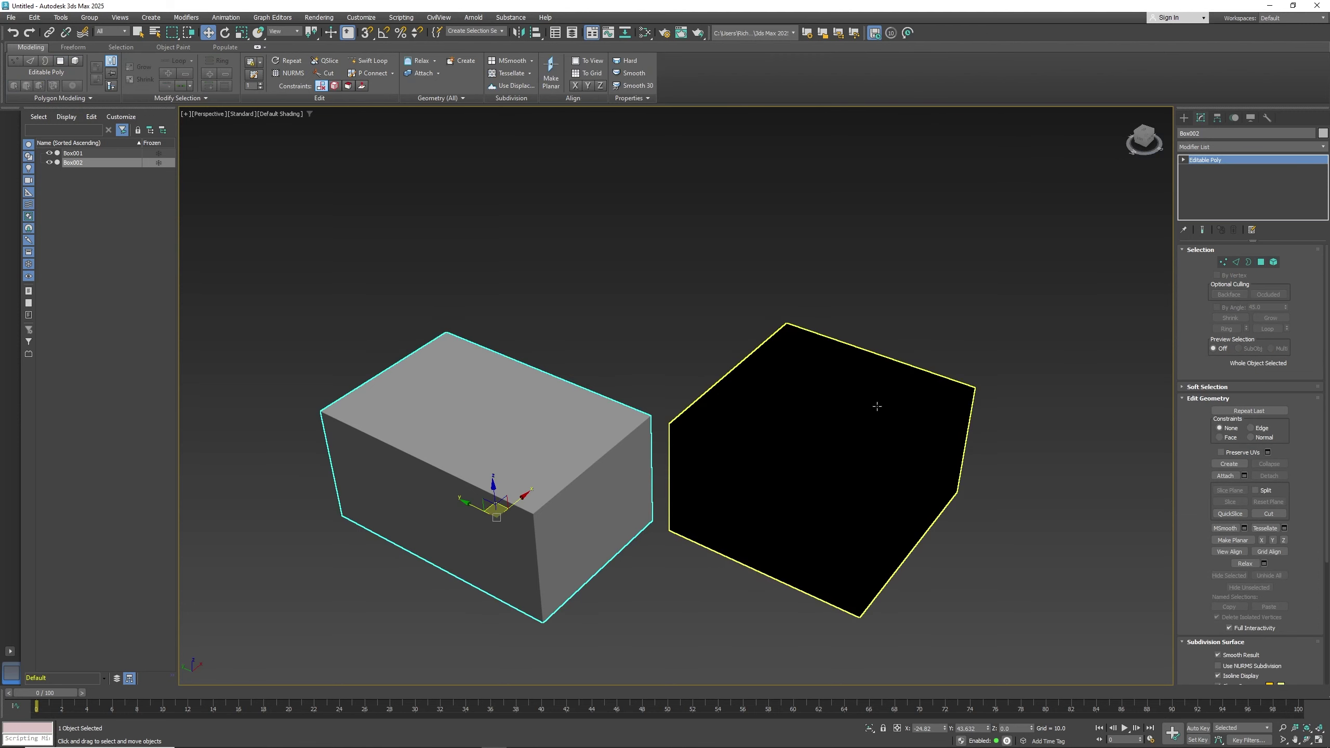
click(833, 510)
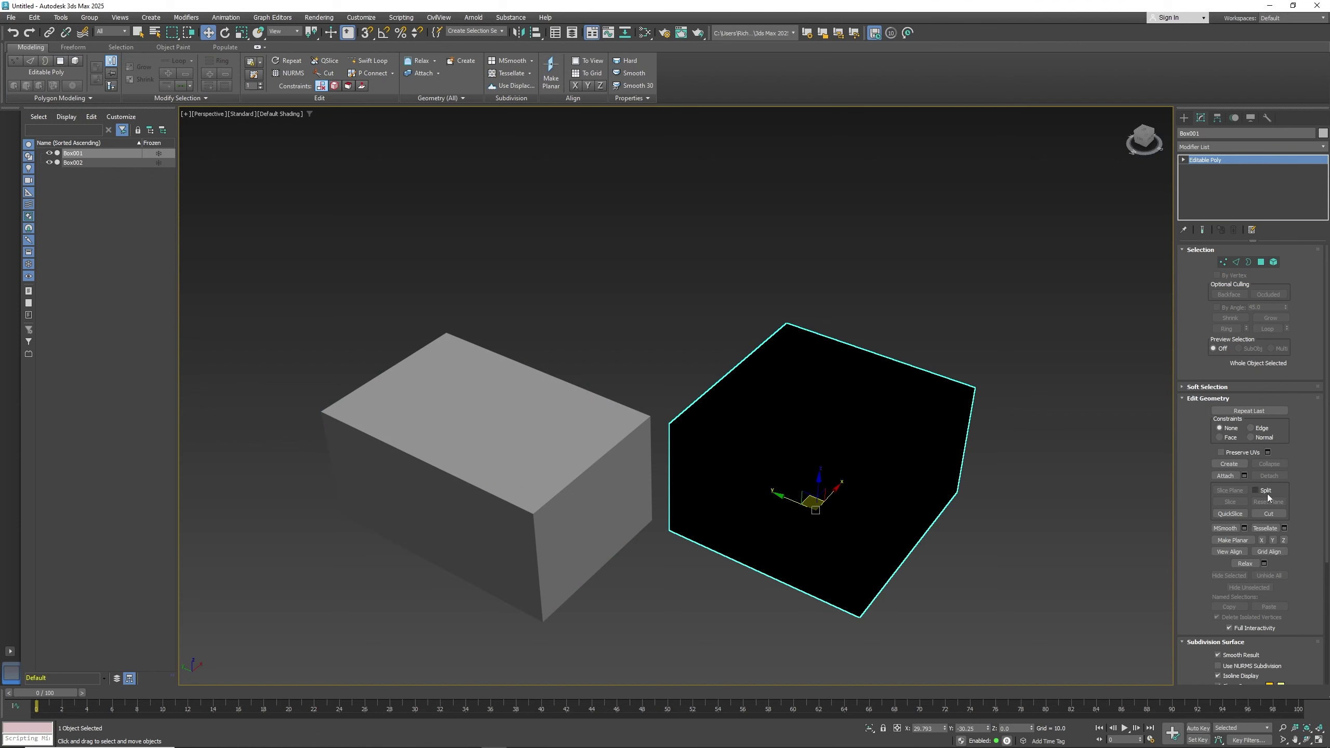
Flip the normals of all the black box's polygons so it shades grey.
click(1260, 262)
key(ctrl+a)
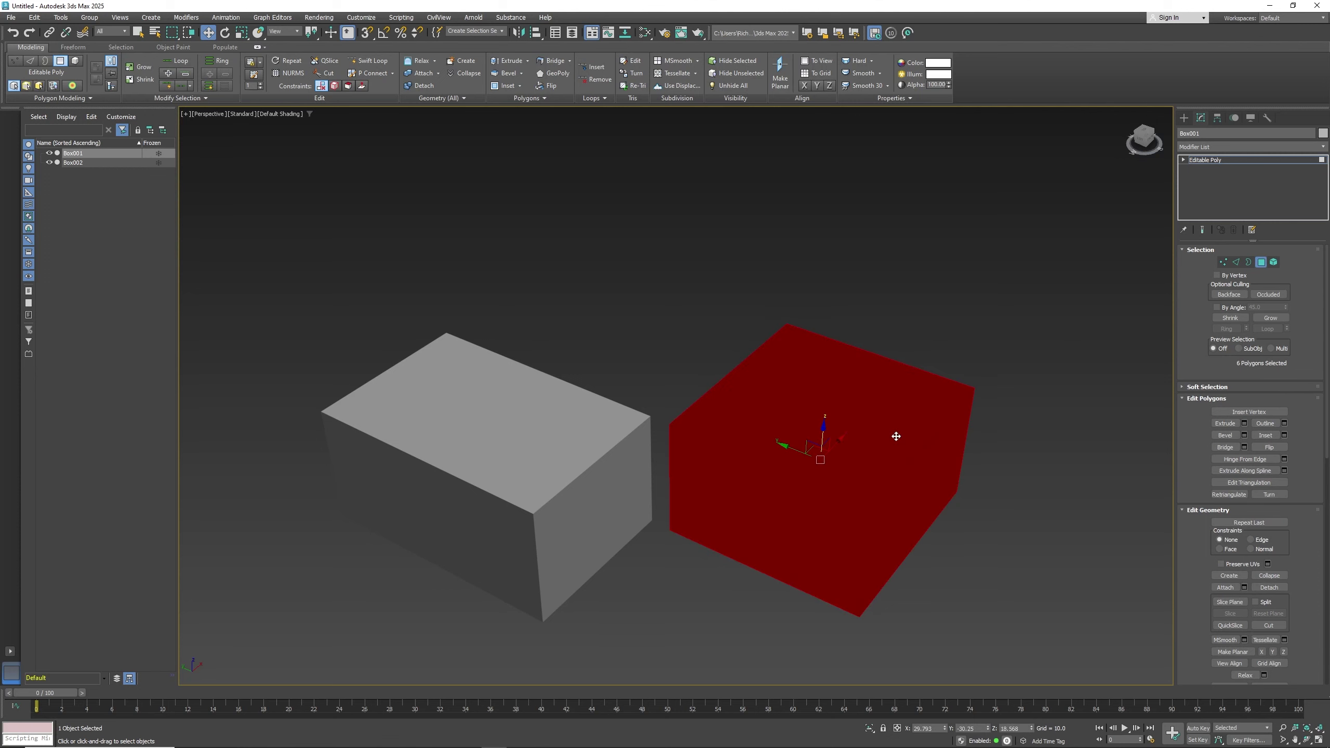
click(1269, 446)
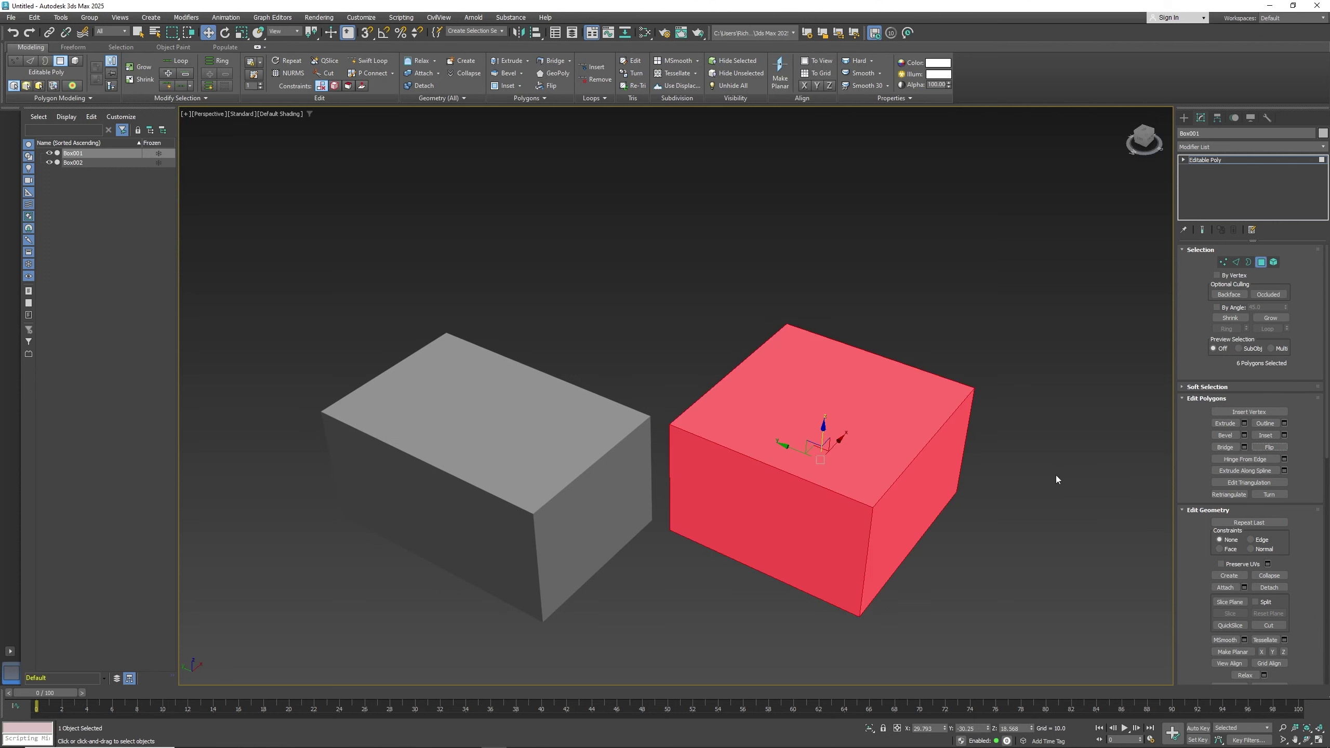
click(995, 560)
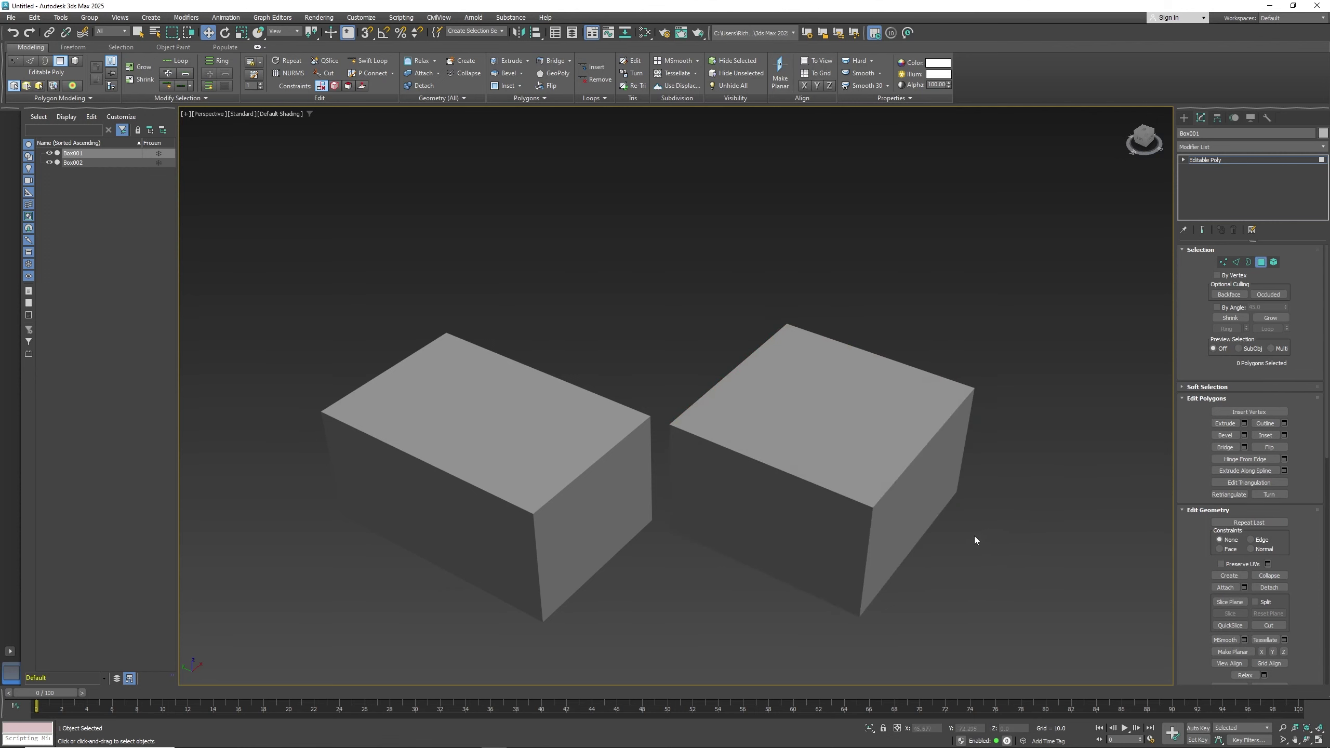
click(841, 423)
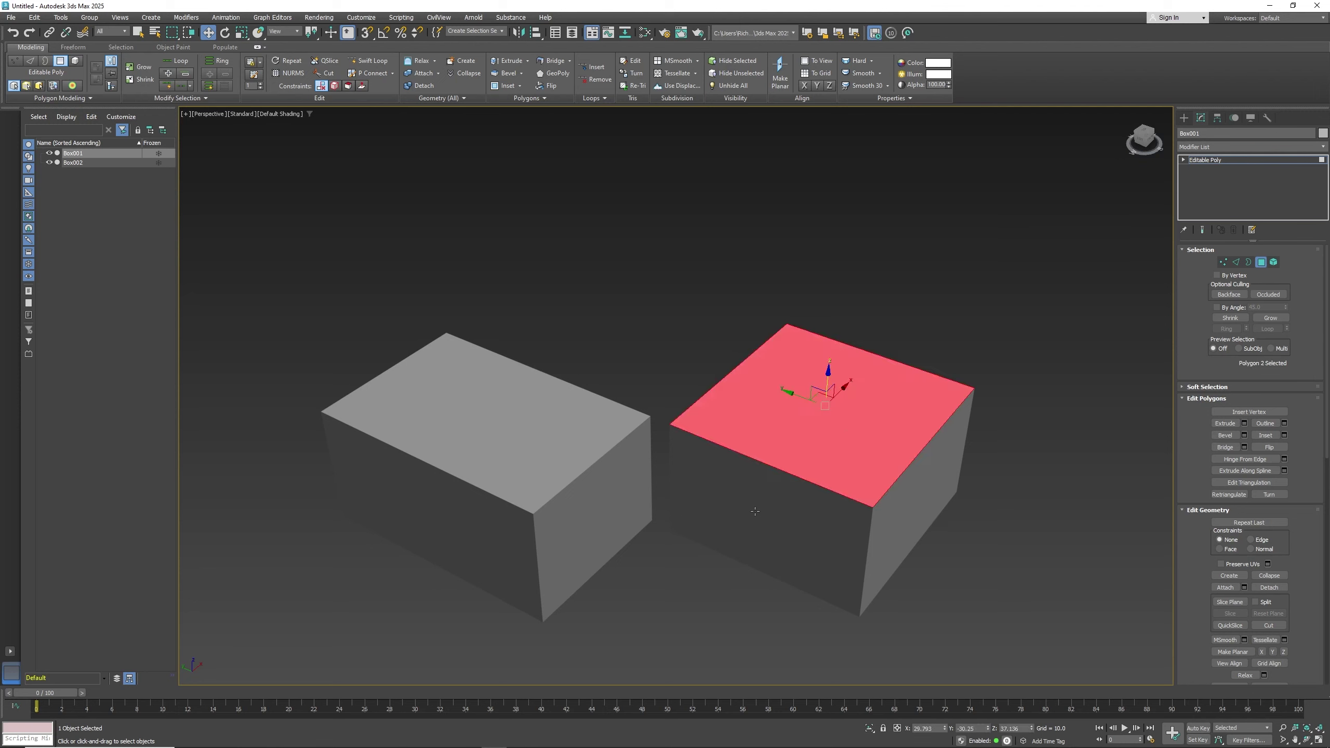
click(1184, 117)
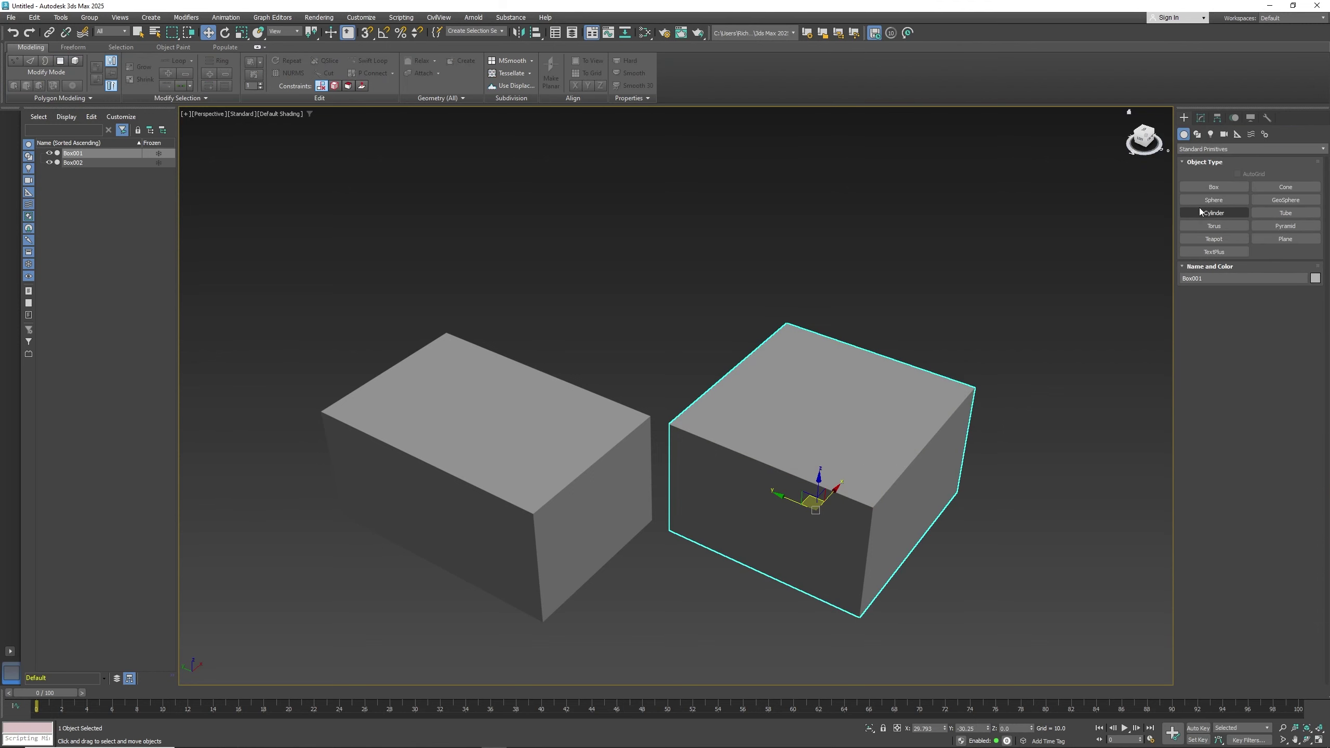
Create a Standard Primitives plane and tick Backface Cull in its Object Properties.
click(1285, 239)
mouse_move(859, 248)
mouse_down()
mouse_move(1156, 312)
mouse_move(1171, 272)
mouse_up()
mouse_move(991, 351)
alt+middle_down()
mouse_move(921, 303)
mouse_move(882, 300)
mouse_move(671, 419)
mouse_move(721, 391)
alt+middle_up()
right_click(745, 361)
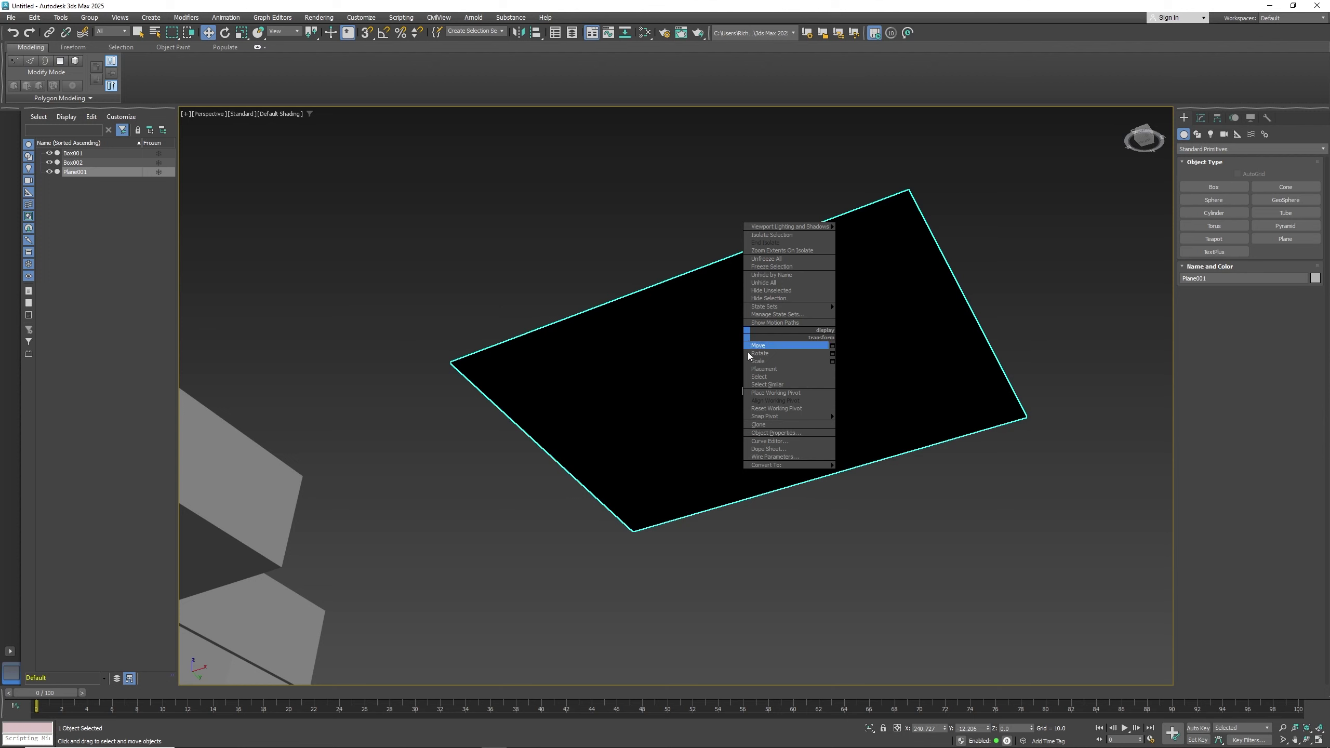
click(766, 433)
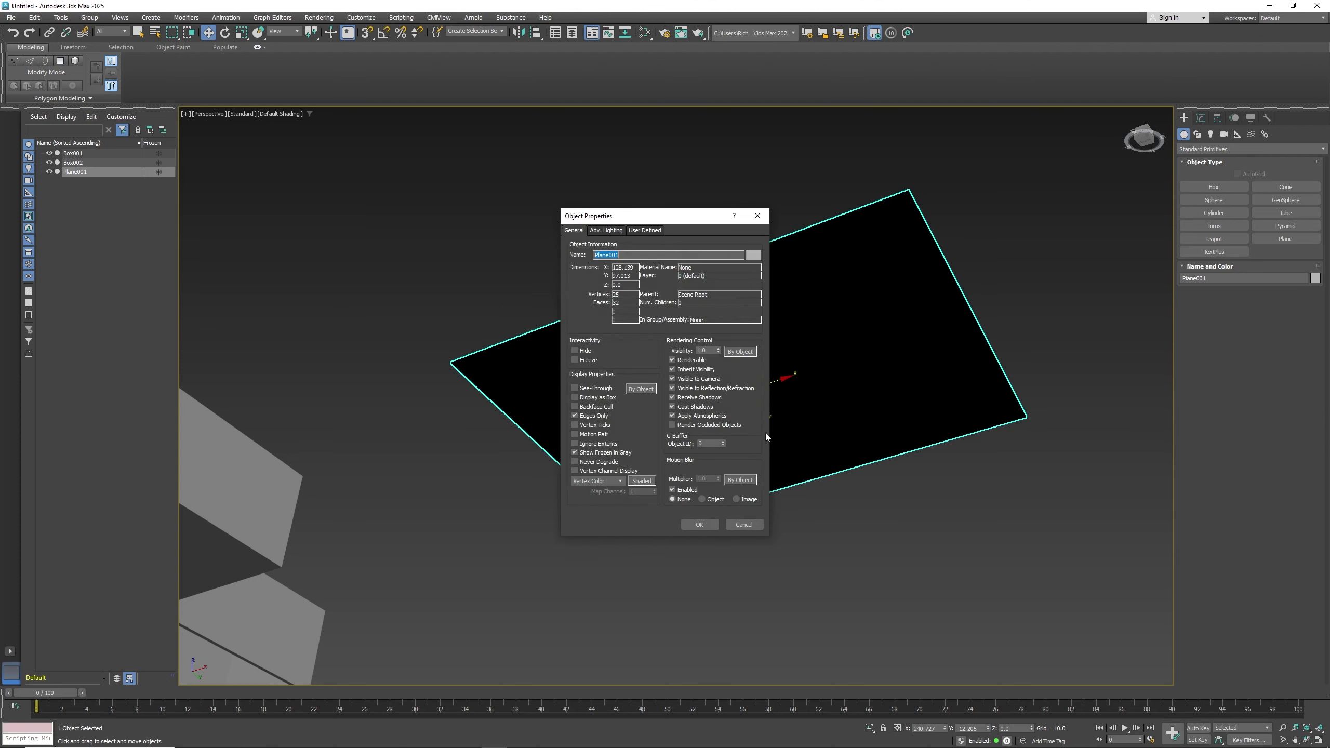
click(595, 409)
Confirm the Object Properties and orbit from below to above the plane to compare its sides.
click(692, 525)
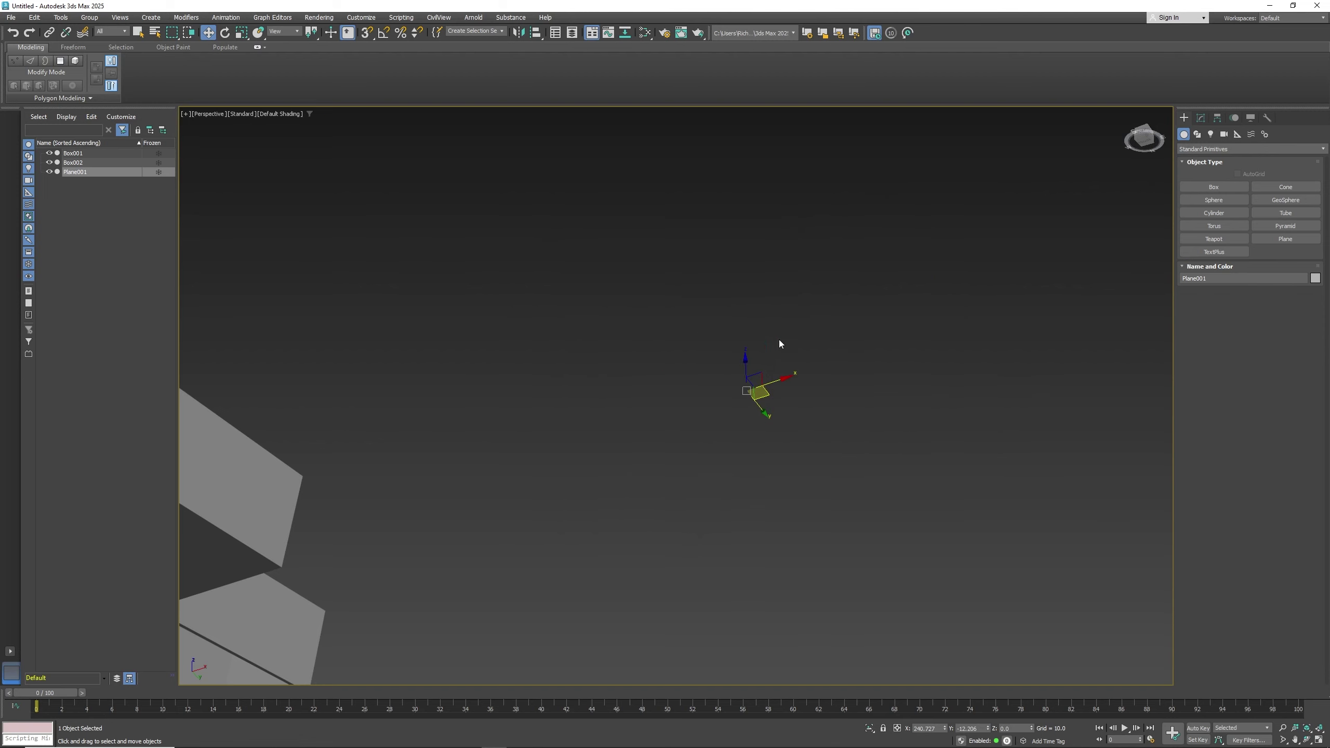
mouse_move(682, 358)
alt+middle_down()
mouse_move(667, 425)
mouse_move(804, 505)
alt+middle_up()
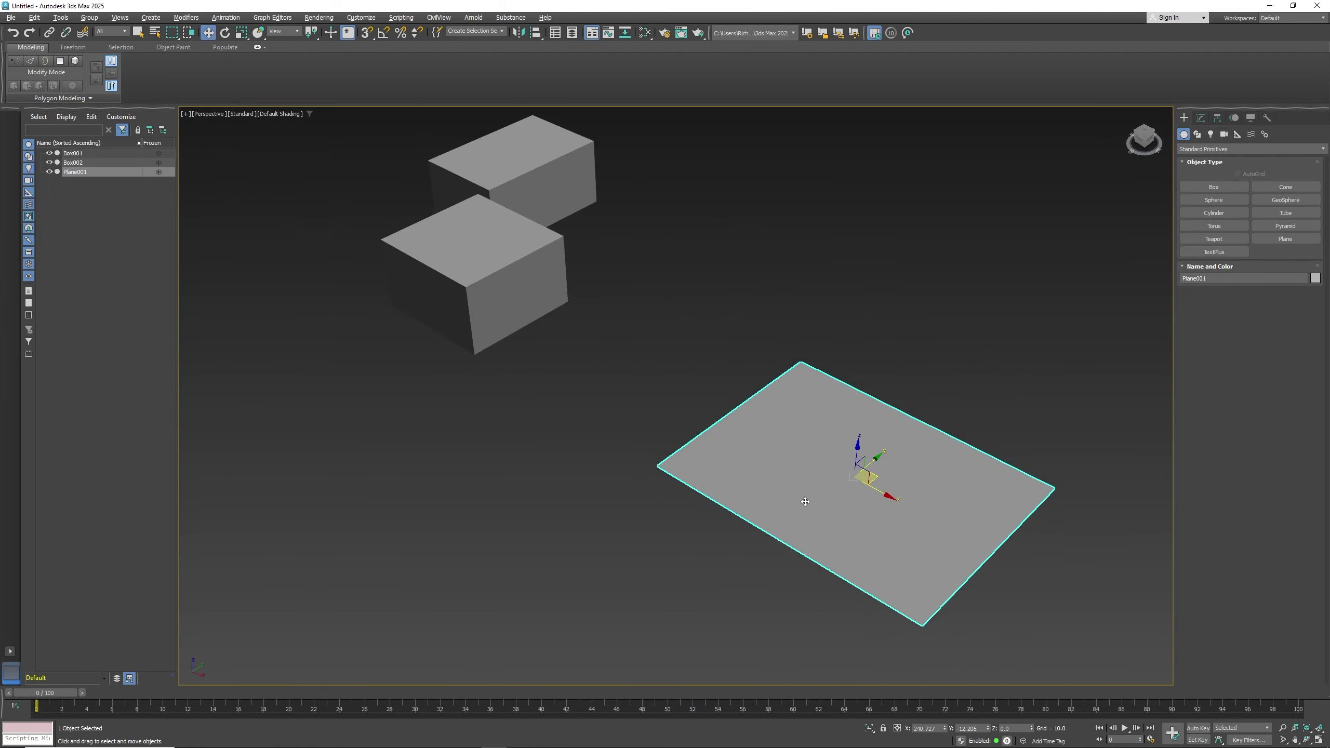